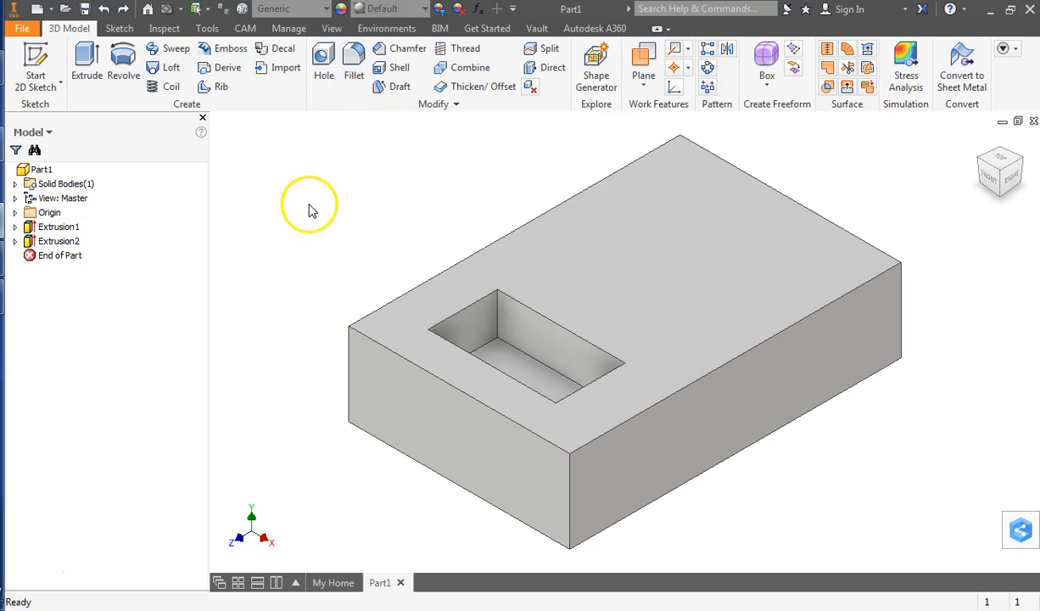
Fillet the long front-right top edge of the block with a 0.25 in radius.
left_click(354, 61)
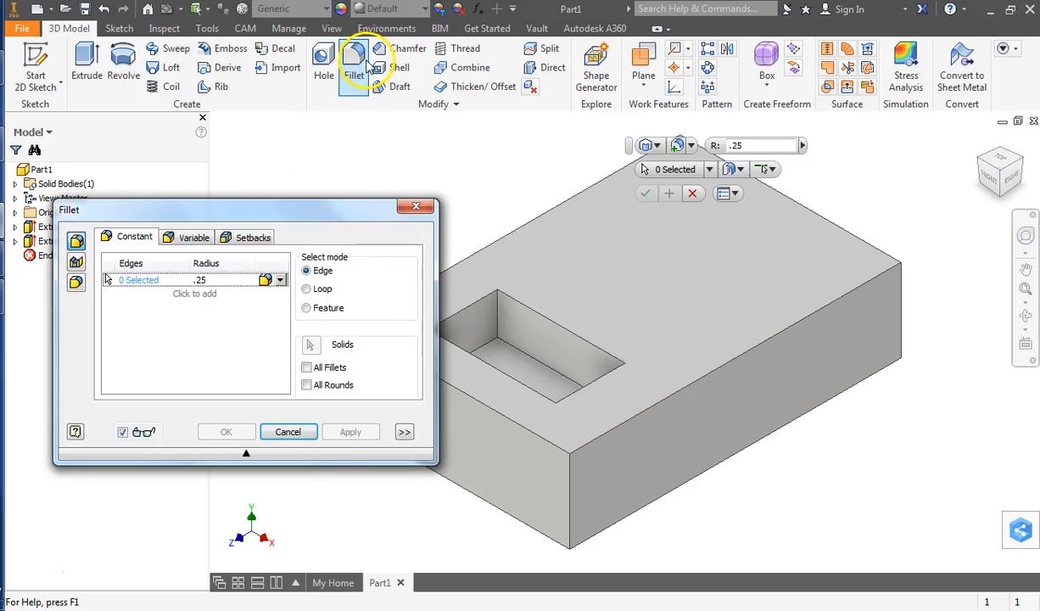
left_click_drag(311, 215, 318, 142)
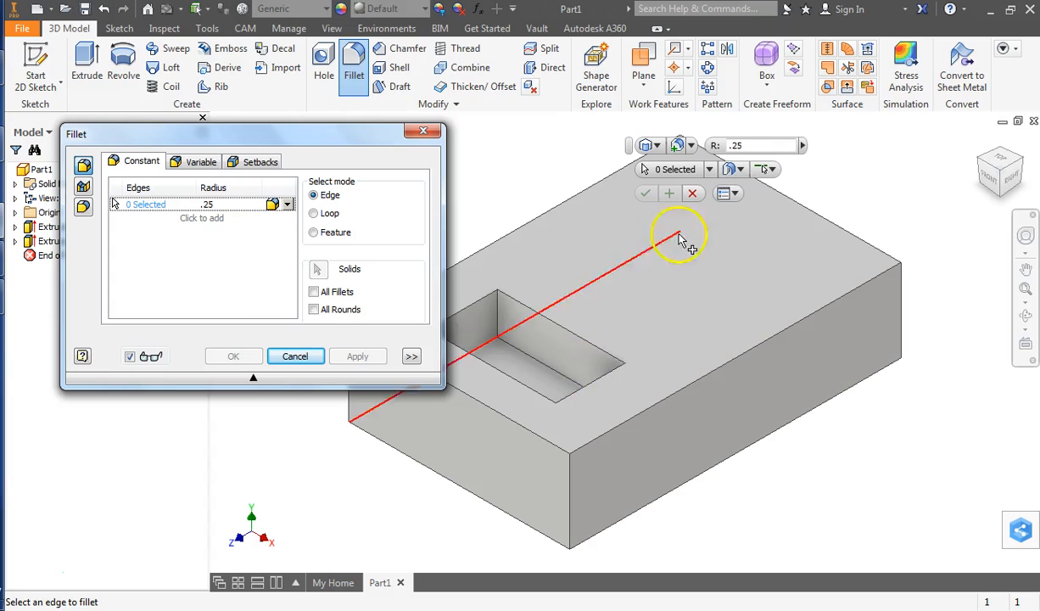
left_click(730, 146)
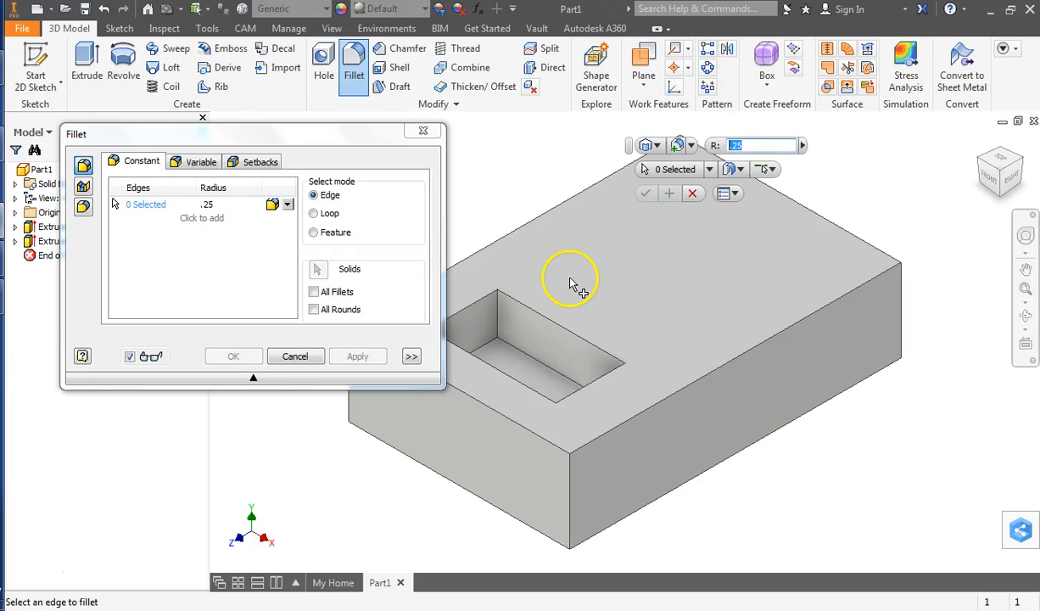
left_click(608, 437)
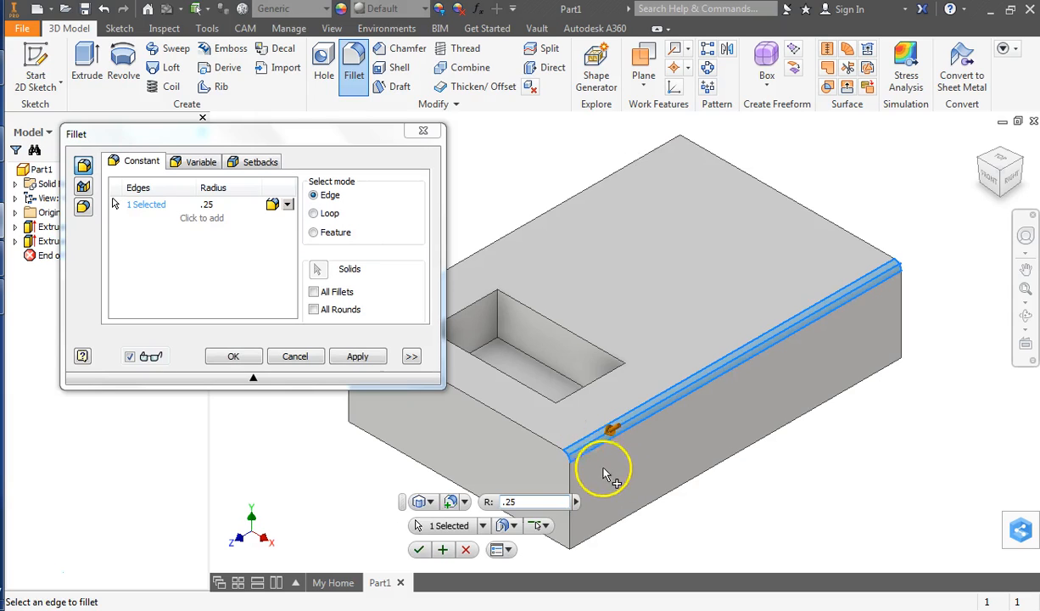
scroll(591, 453, "down", 3)
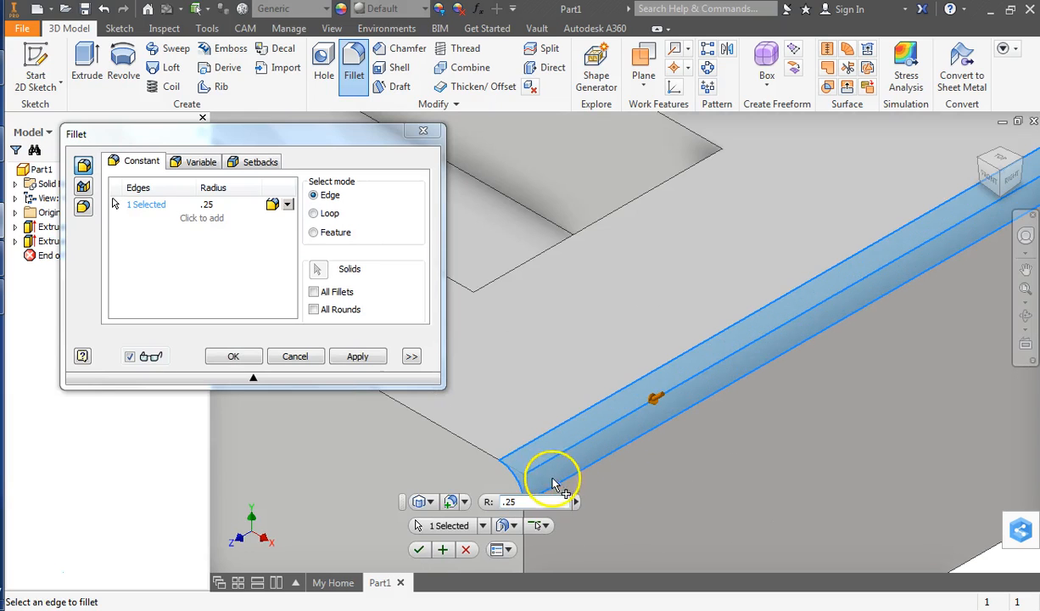
scroll(555, 477, "up", 2)
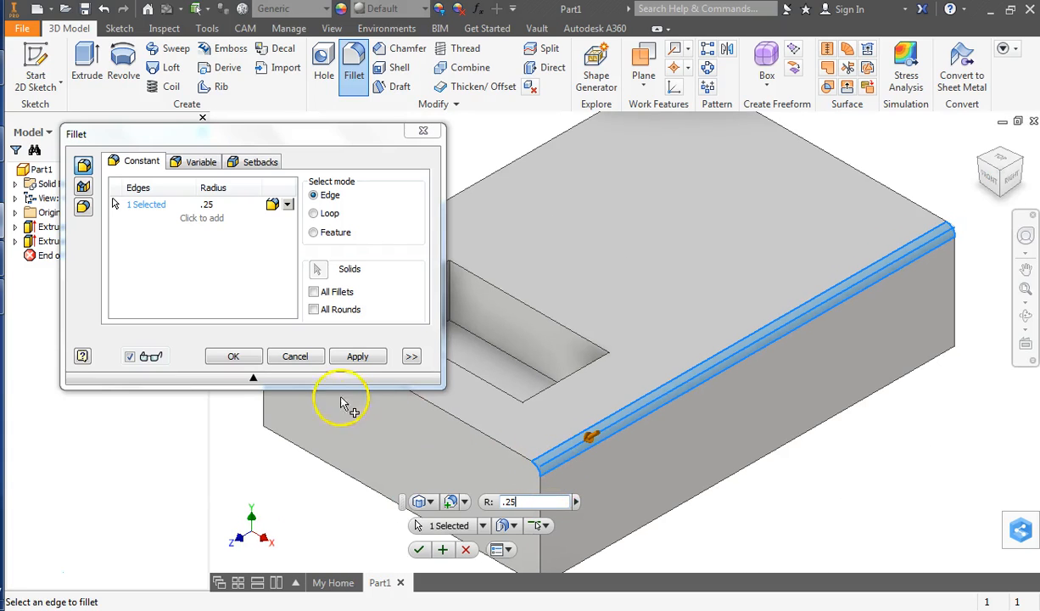
left_click(233, 357)
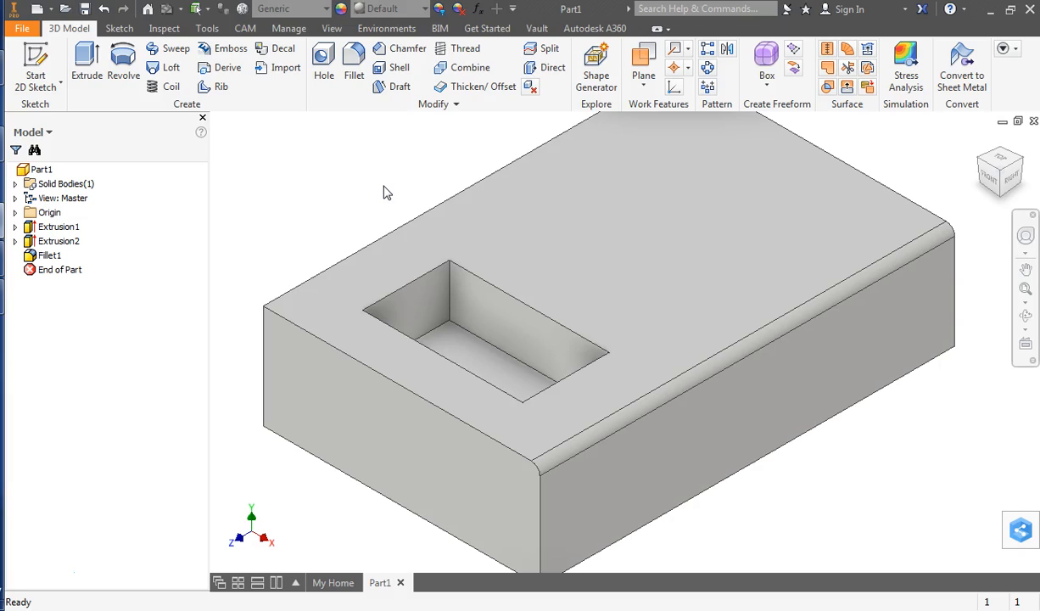
Fillet the four vertical corner edges of the rectangular pocket with a 0.25 in radius.
left_click(354, 78)
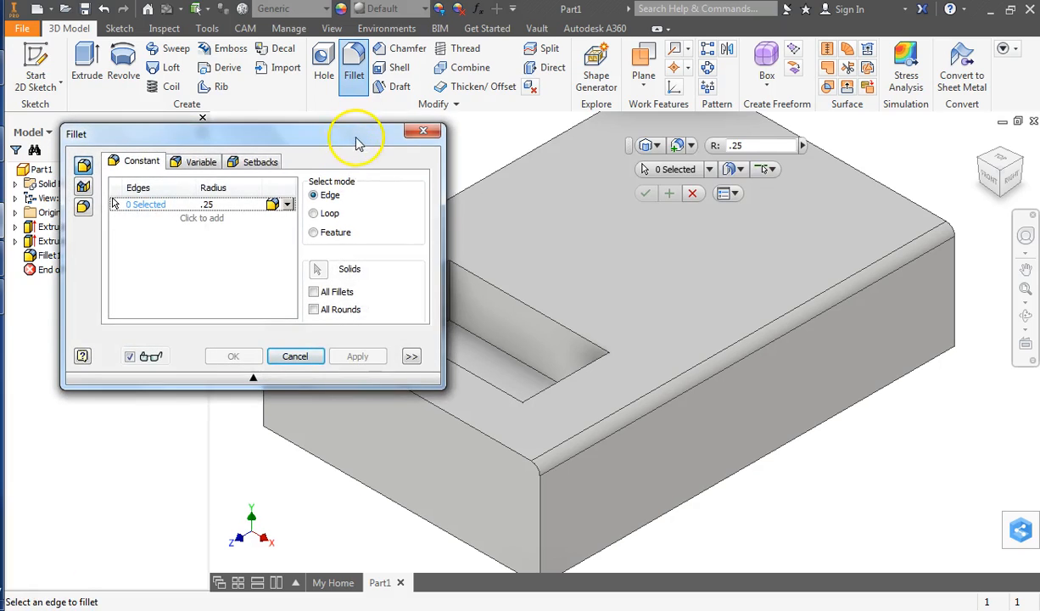
left_click(449, 297)
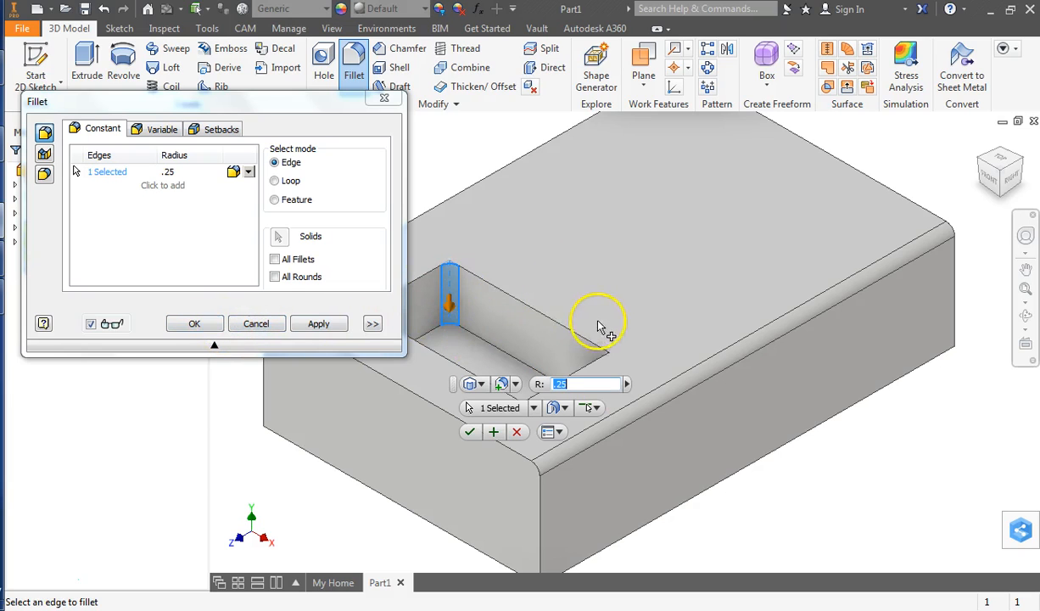
left_click(603, 367)
middle_click_drag(624, 331, 700, 278, "shift")
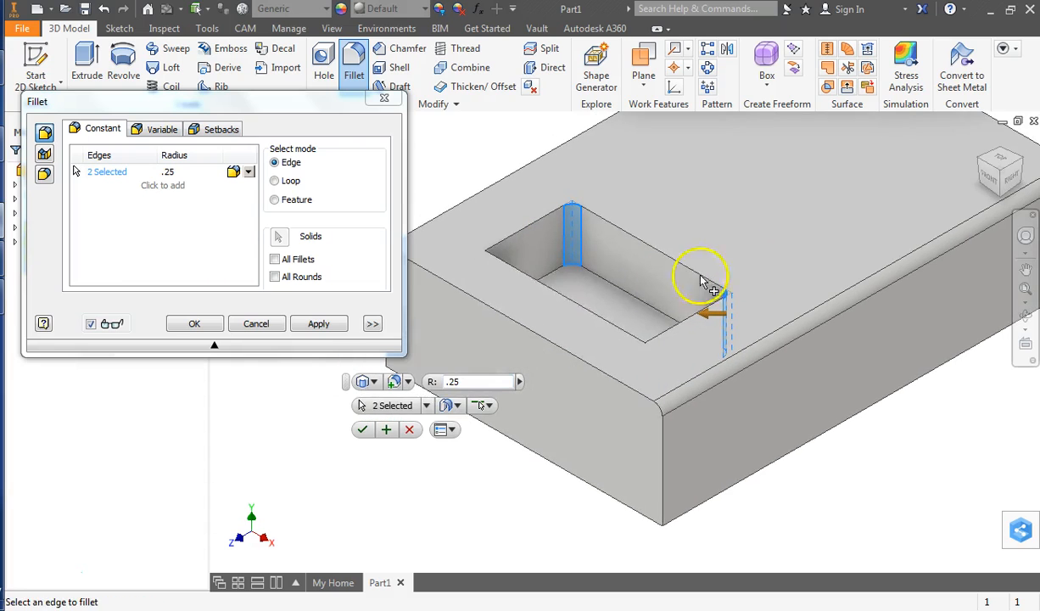
left_click(499, 291)
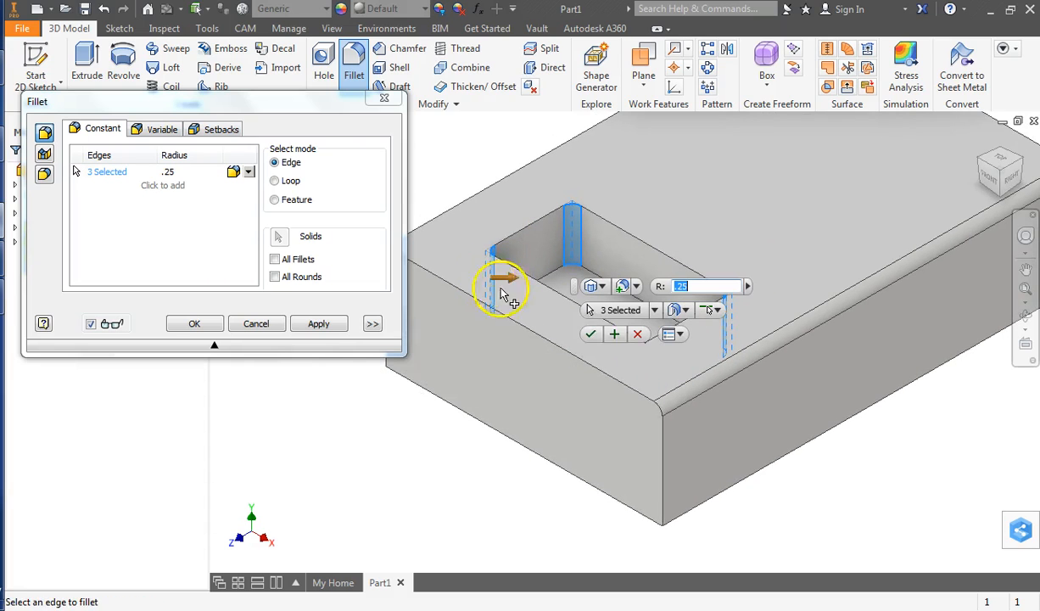
left_click(647, 364)
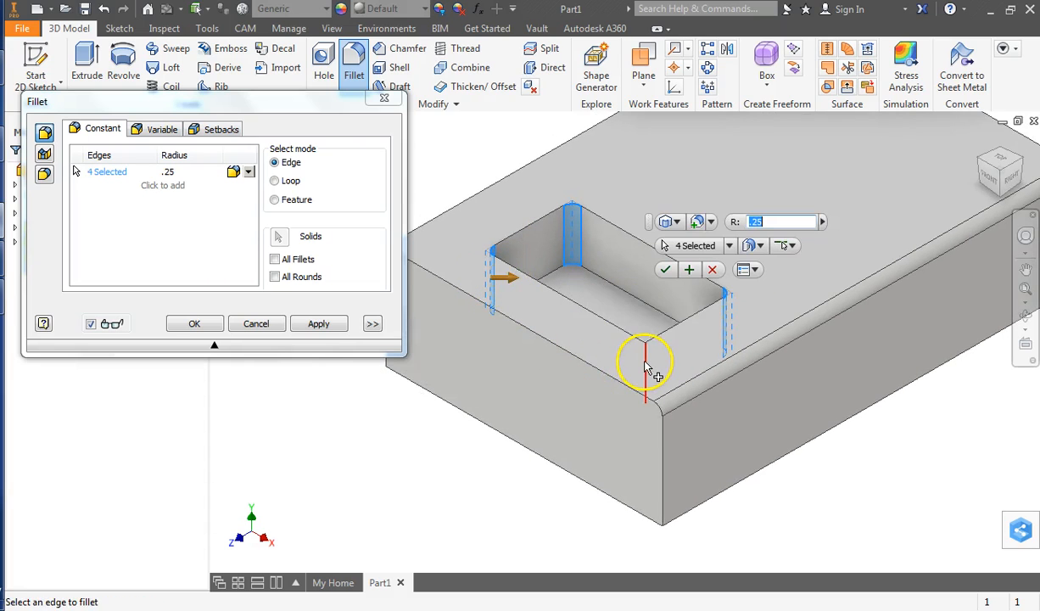
left_click(320, 326)
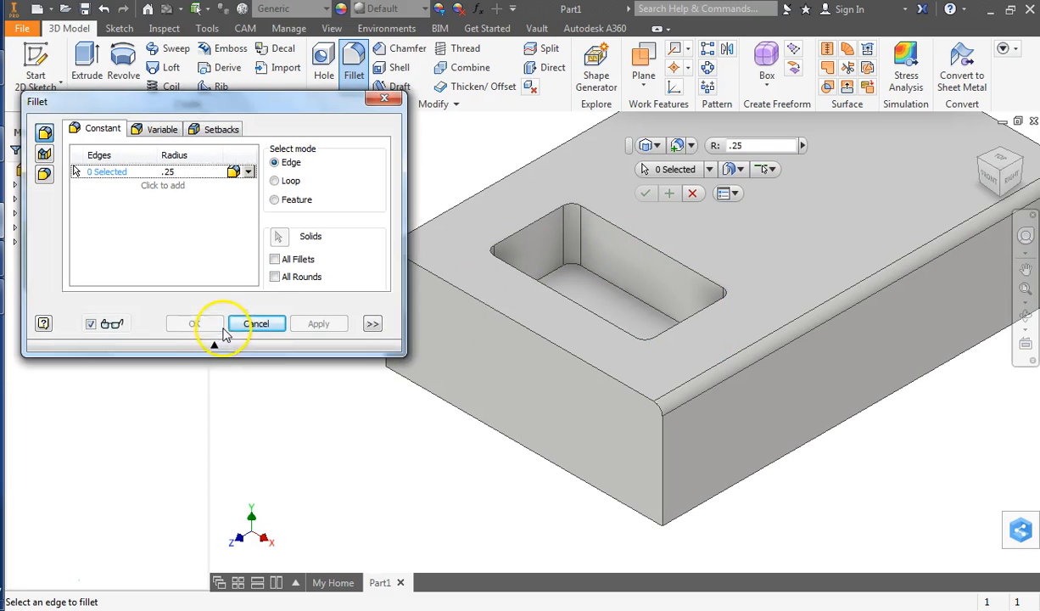
left_click(385, 99)
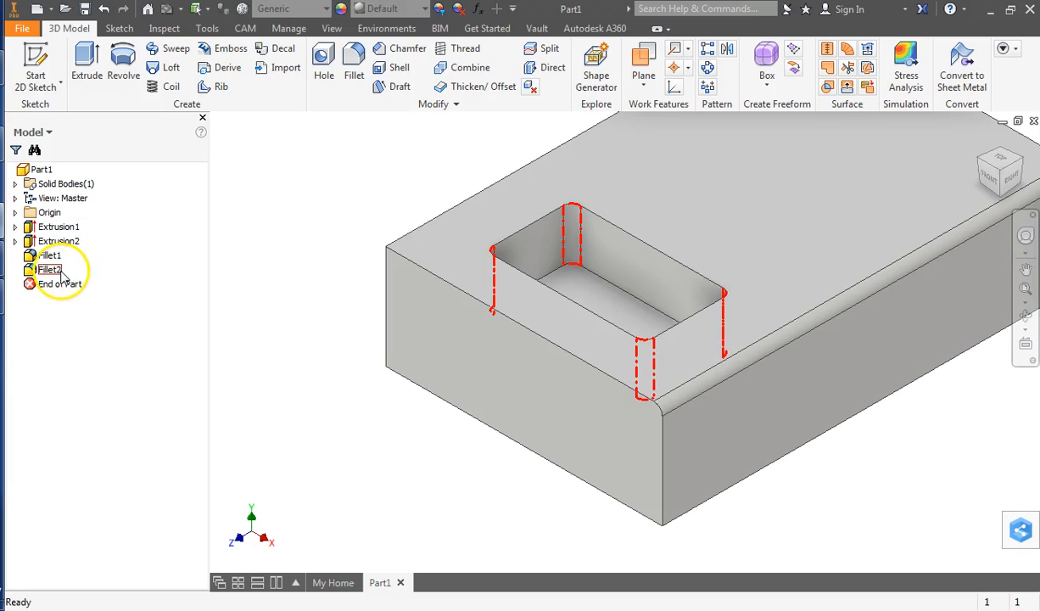
Edit the pocket corner fillet and set its radius to 0.375 in.
right_click(59, 277)
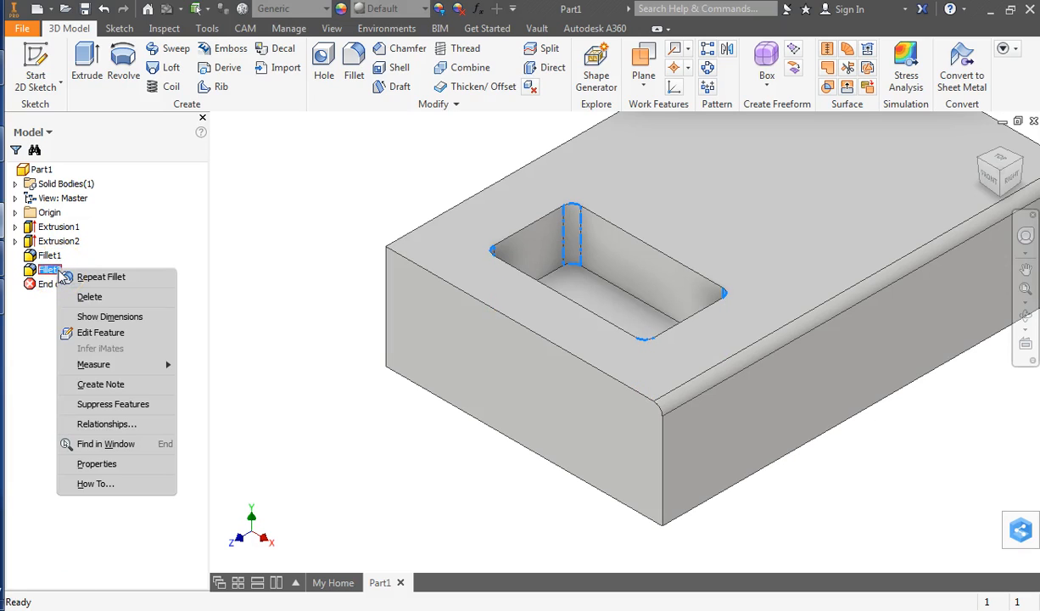
left_click(89, 335)
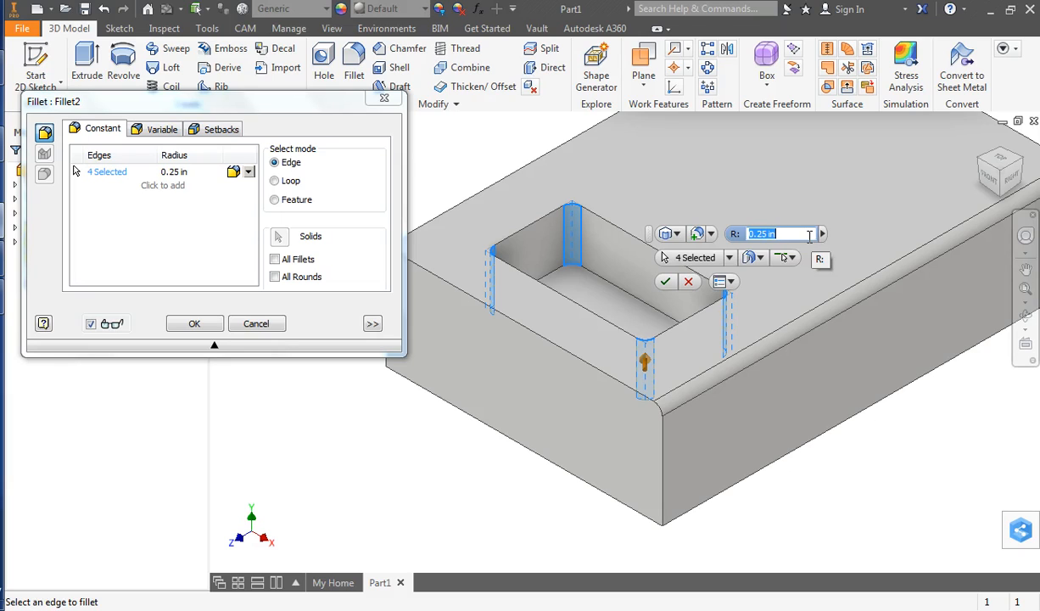
type(".375")
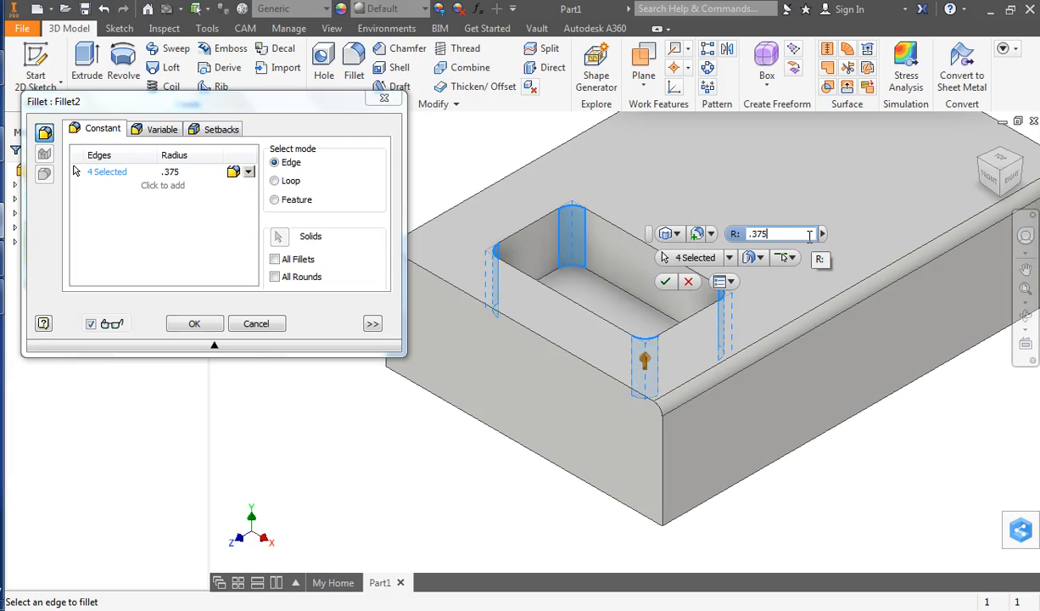
key("Return")
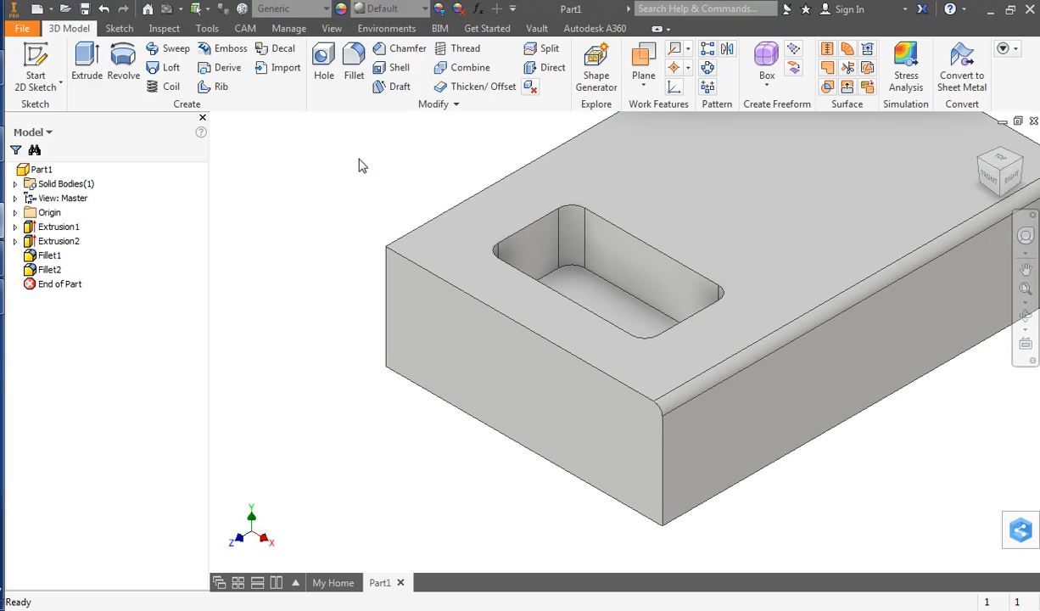
Delete the fillet on the block's long top edge.
left_click(45, 256)
right_click(45, 256)
left_click(95, 281)
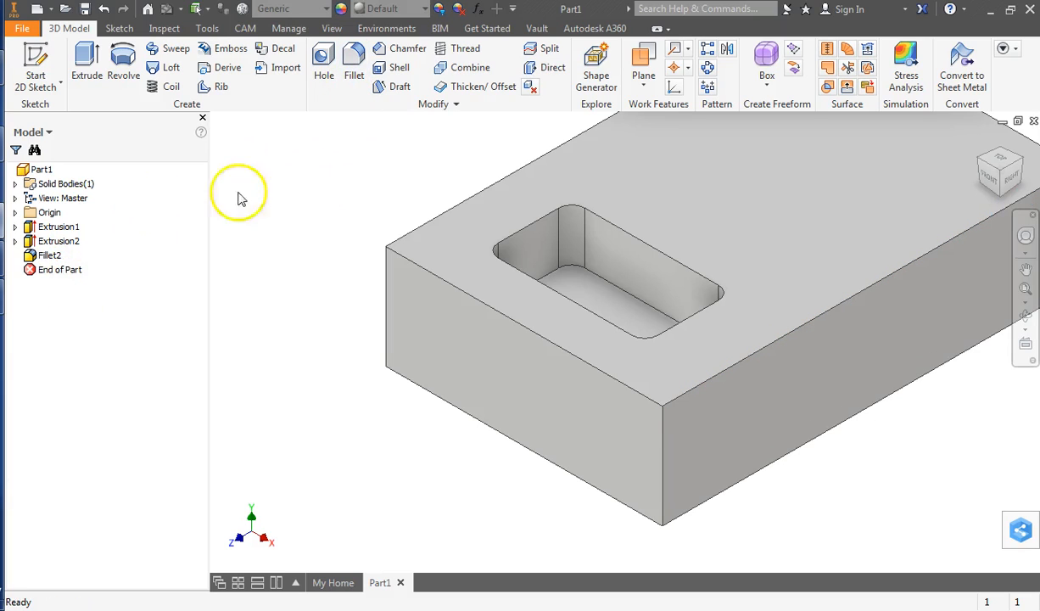
Add the block's four outer top edges to the existing 0.375 in pocket corner fillet.
left_click(46, 262)
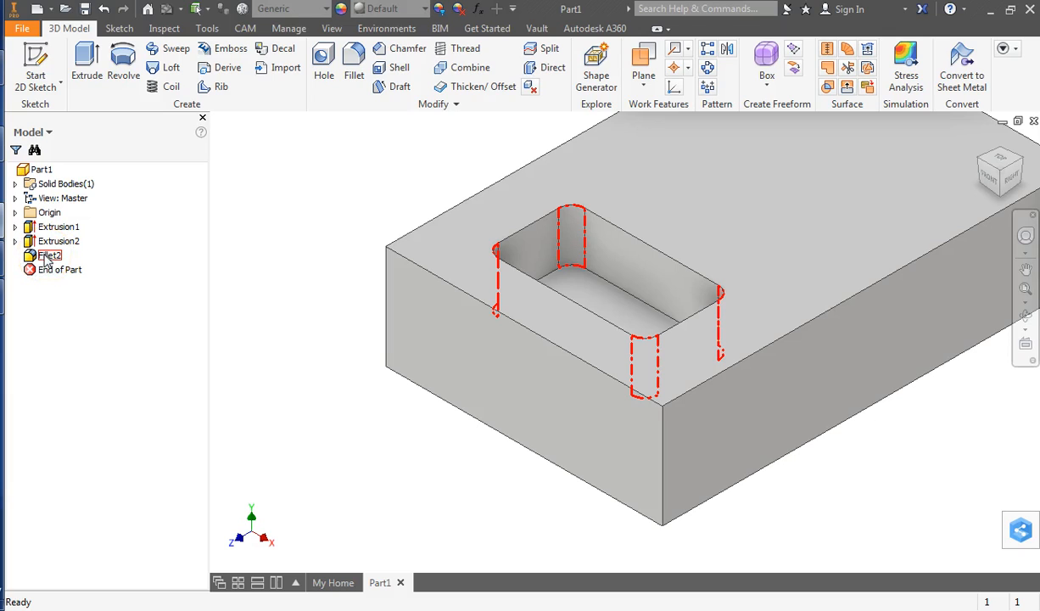
right_click(47, 262)
left_click(89, 316)
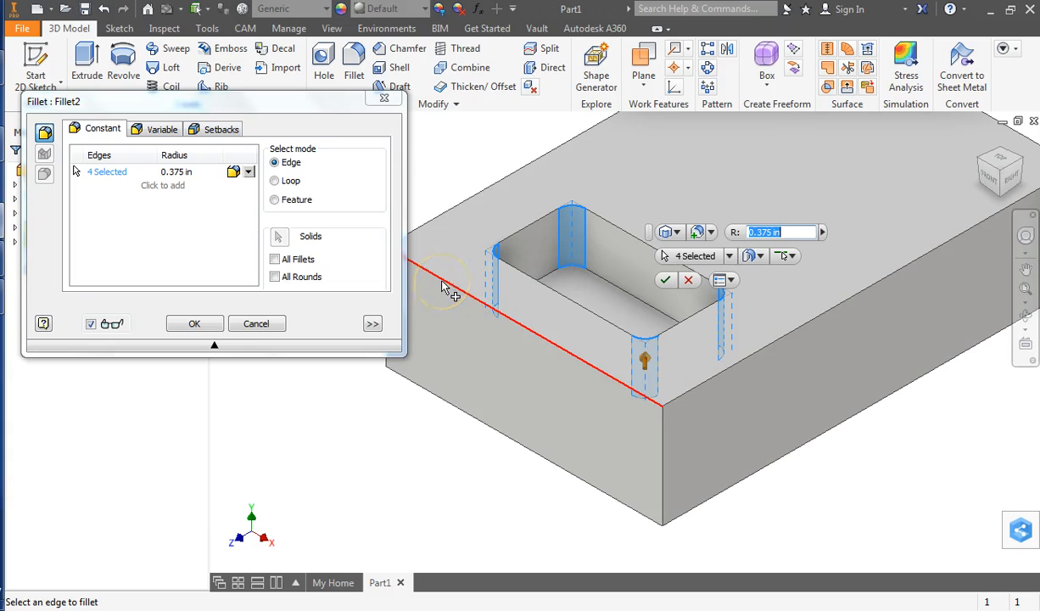
left_click(441, 288)
left_click(459, 212)
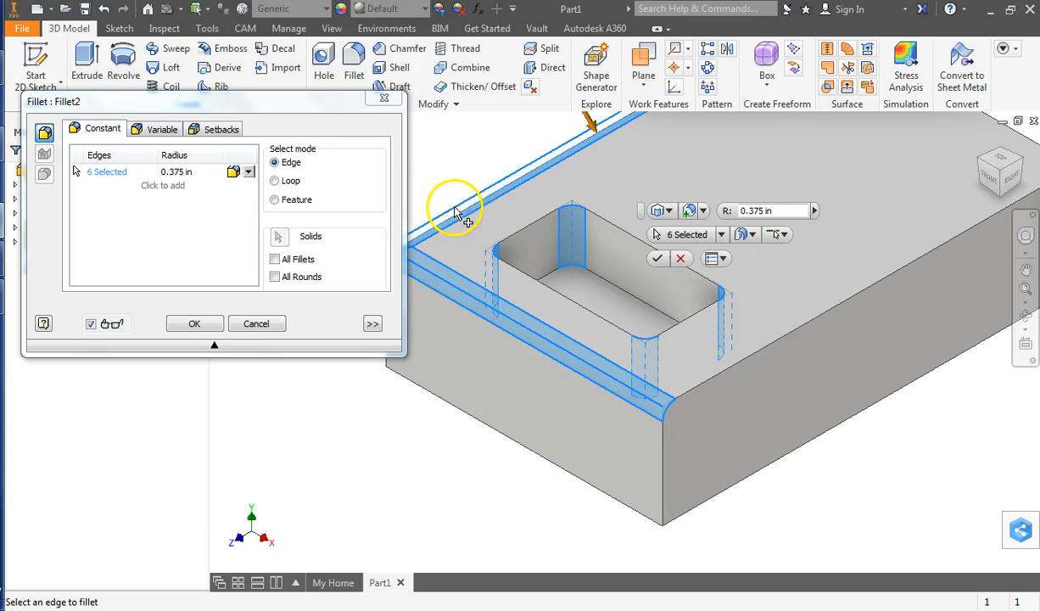
left_click(811, 319)
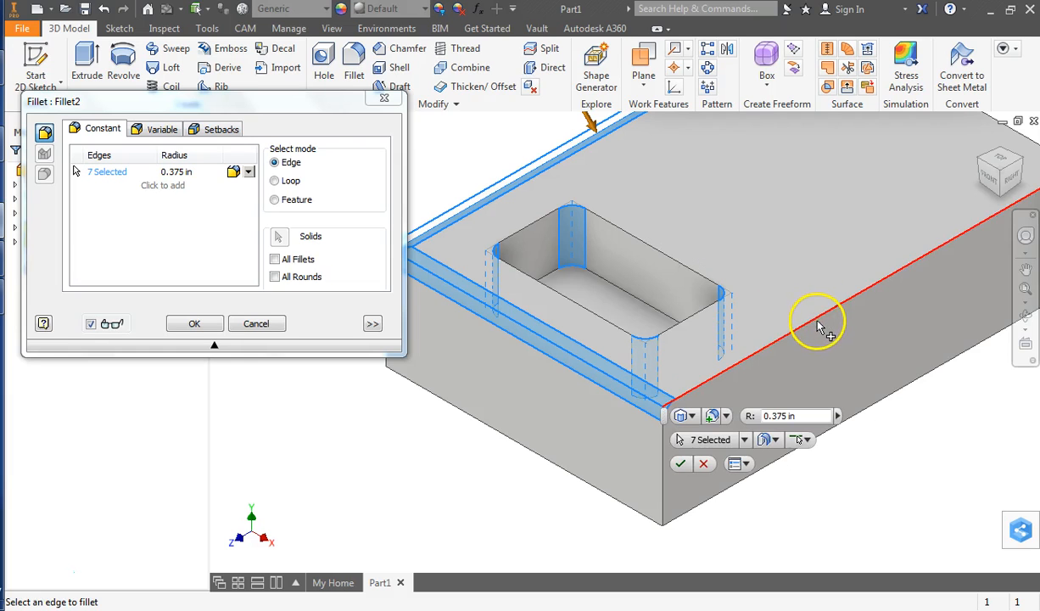
middle_click_drag(872, 201, 759, 336)
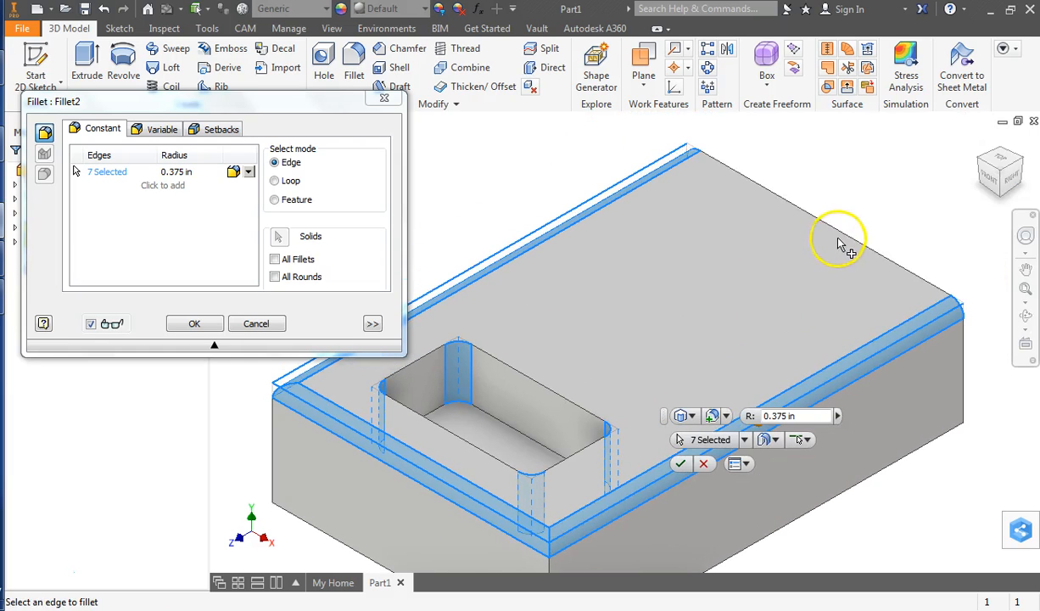
left_click(840, 234)
middle_click_drag(731, 296, 576, 283, "shift")
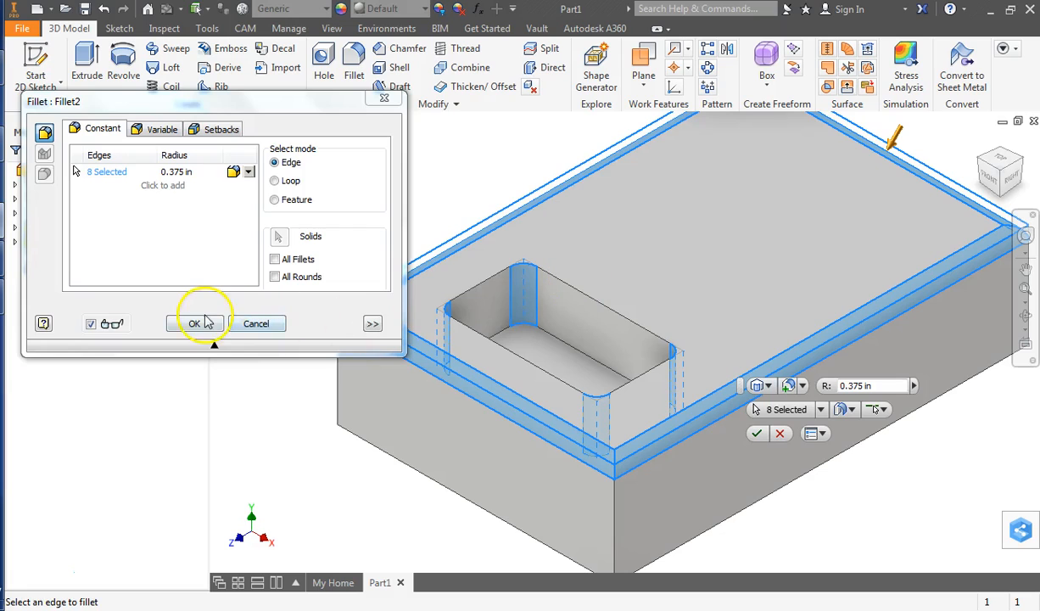
left_click(194, 323)
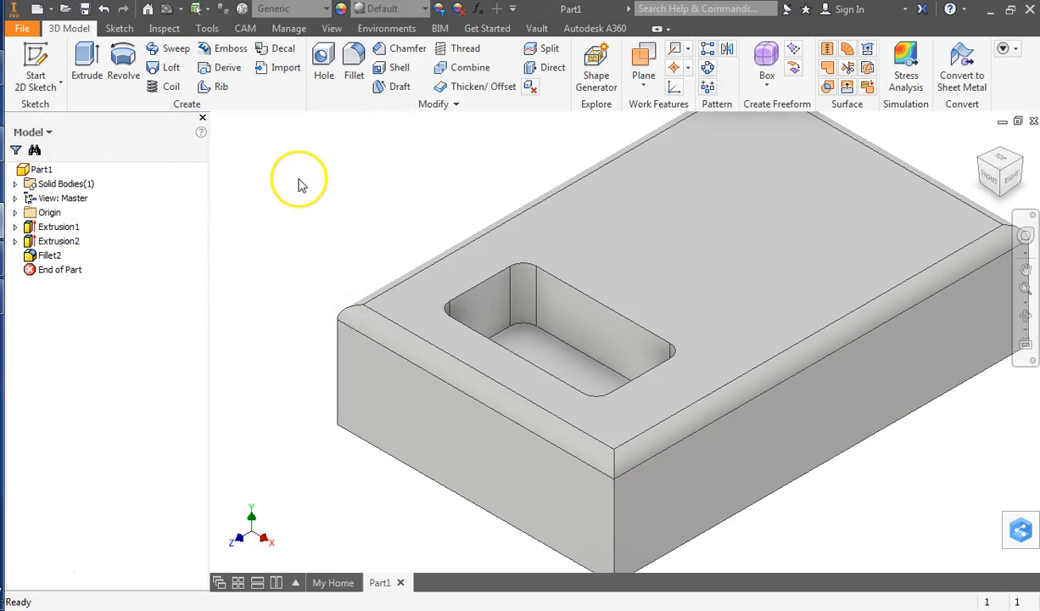
middle_click_drag(362, 198, 346, 221)
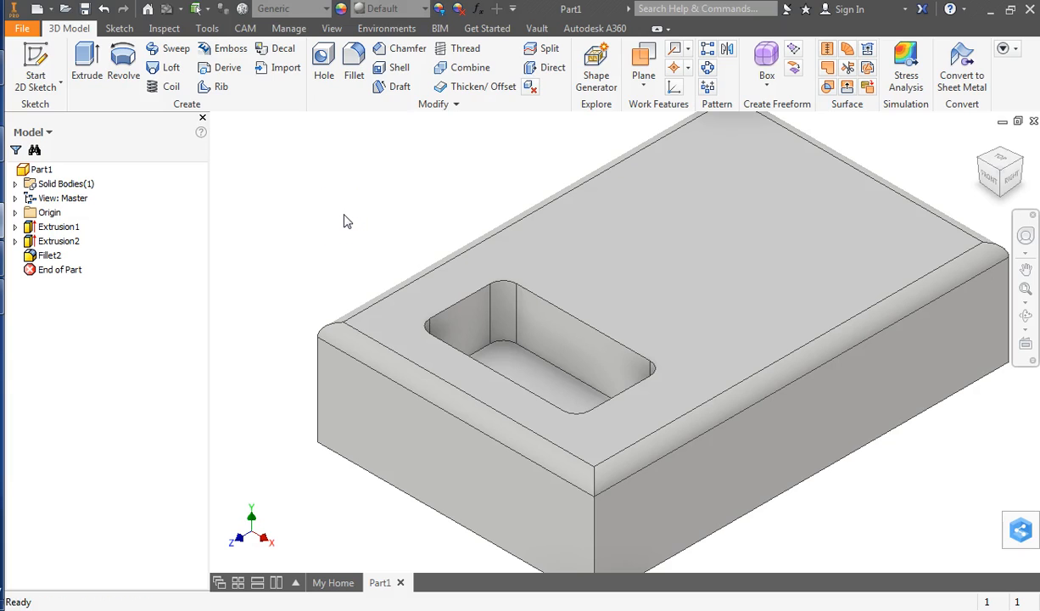
left_click(429, 274)
left_click(278, 132)
middle_click_drag(482, 153, 426, 166)
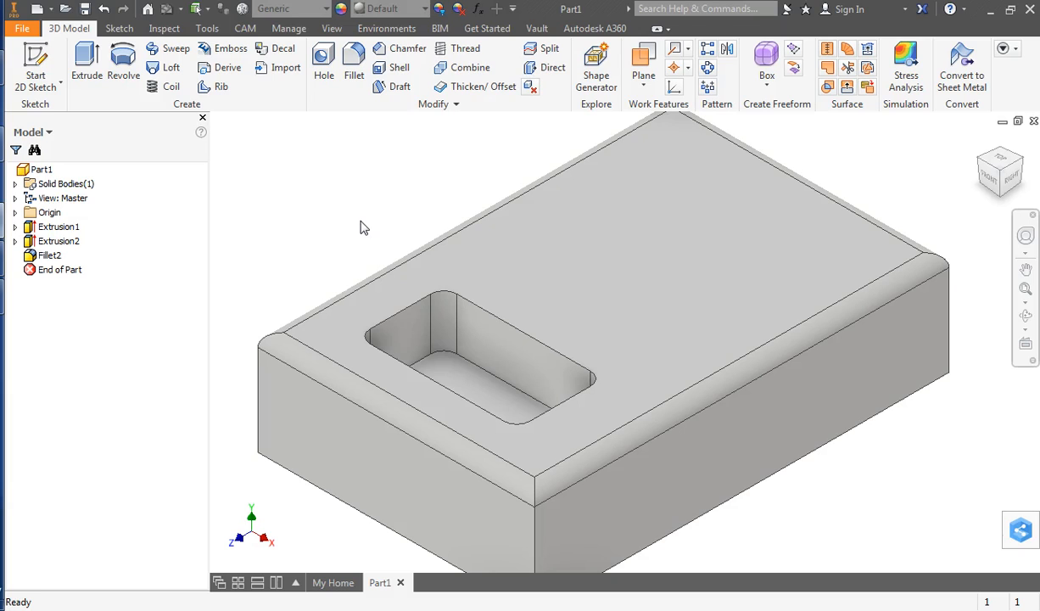
Start a sketch on the block's top face and draw a rectangle about 5 by 2.5 in near the end opposite the pocket.
left_click(36, 57)
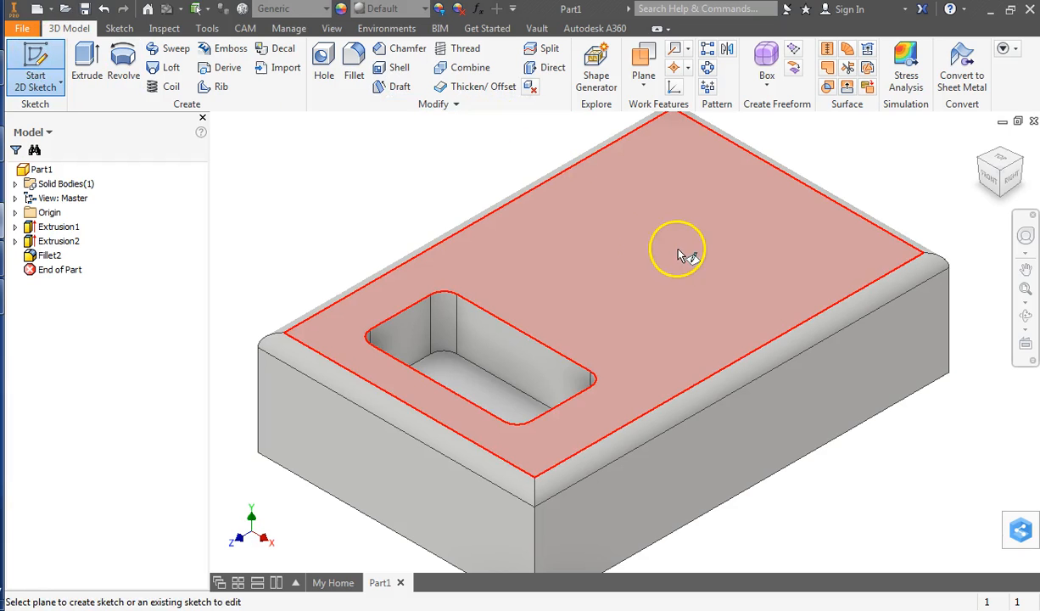
left_click(701, 254)
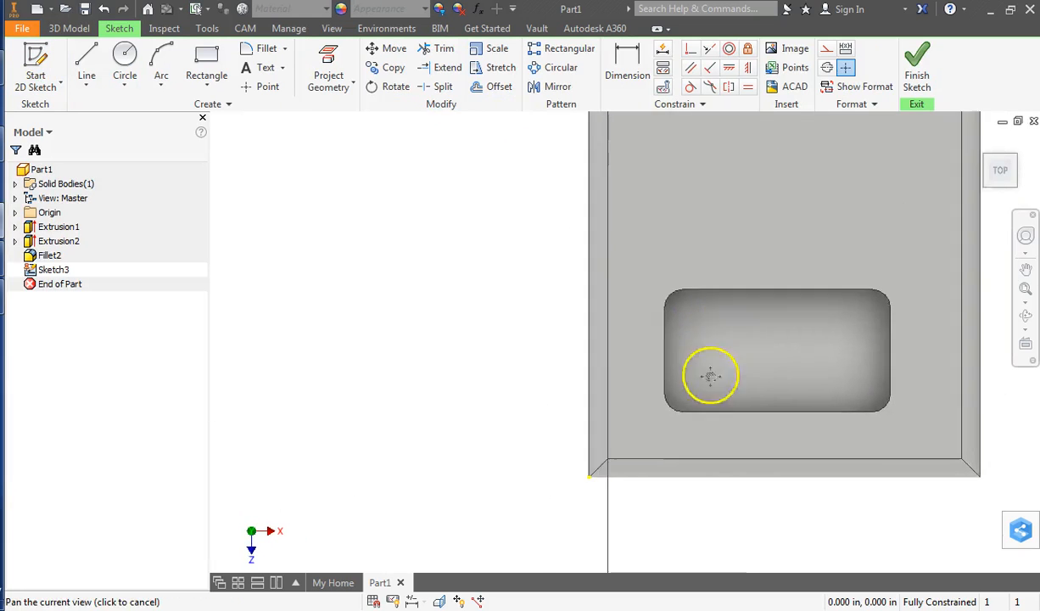
left_click(207, 63)
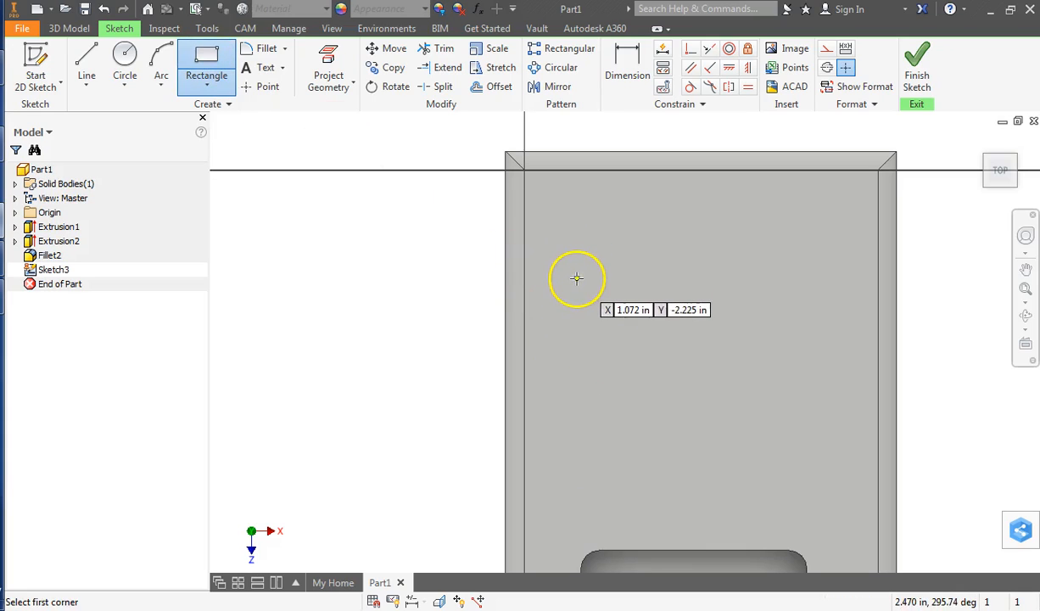
left_click(580, 276)
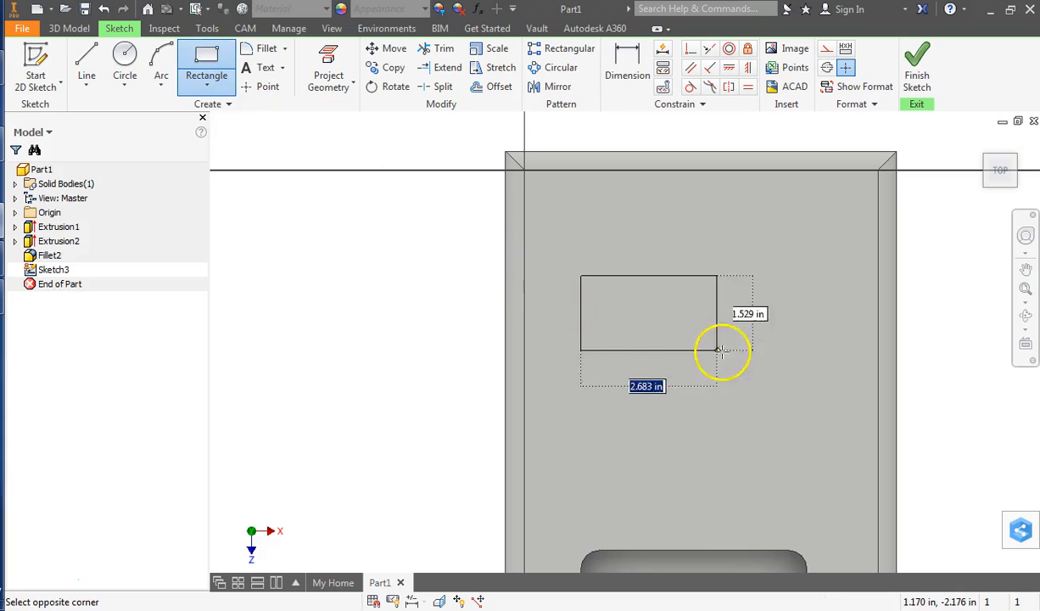
left_click(810, 391)
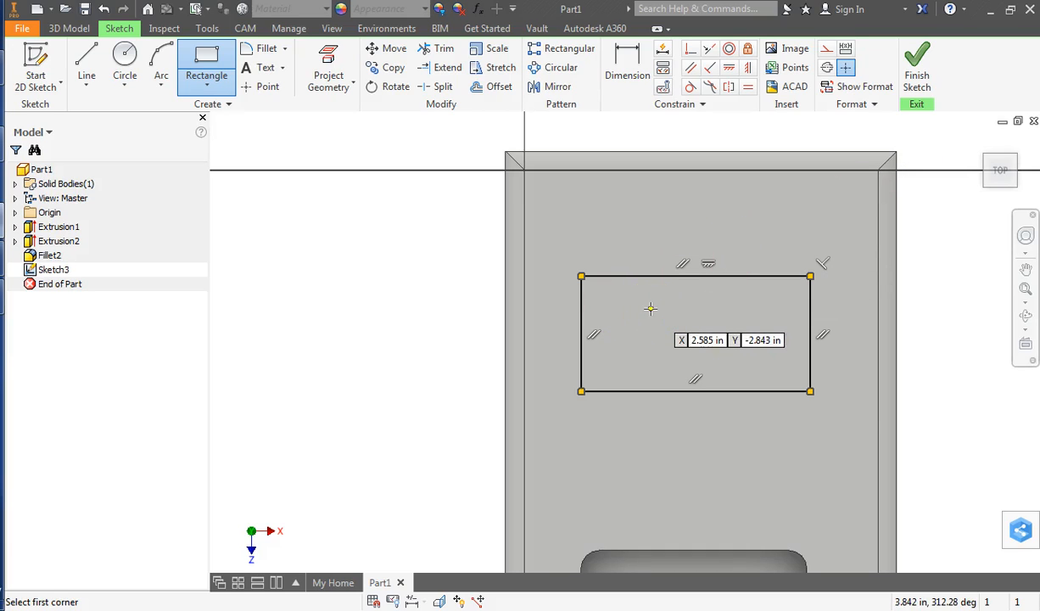
Fillet all four corners of the sketched rectangle with a 0.375 in radius and finish the sketch.
left_click(275, 54)
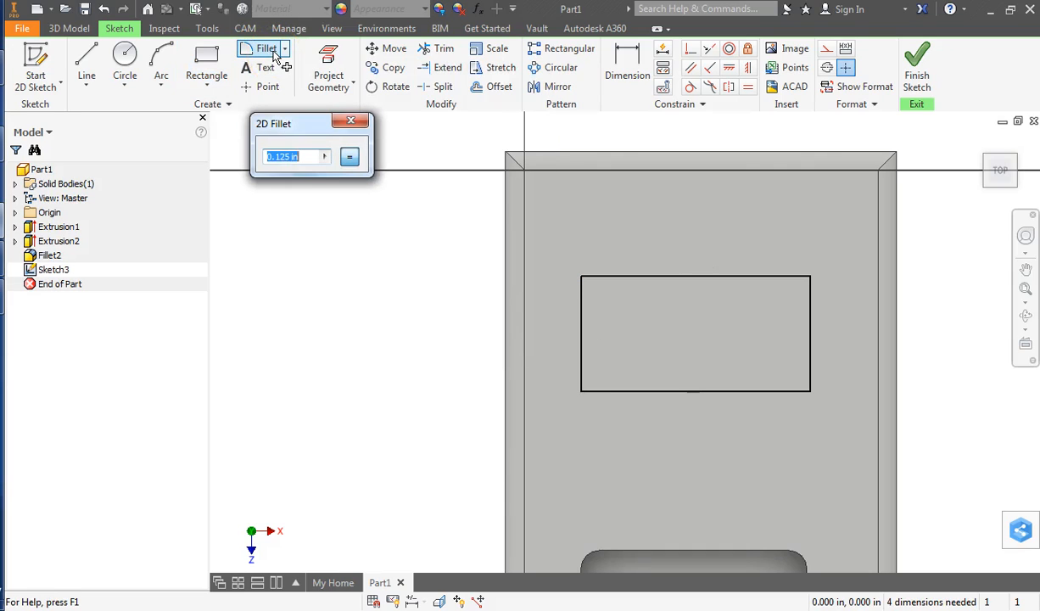
left_click(286, 159)
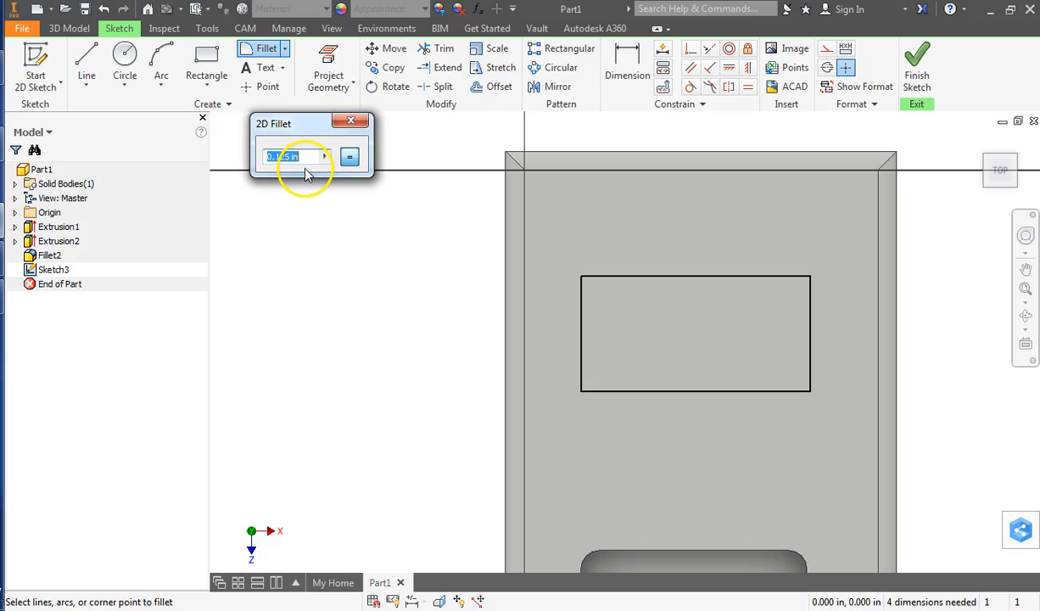
type(".375")
left_click(581, 280)
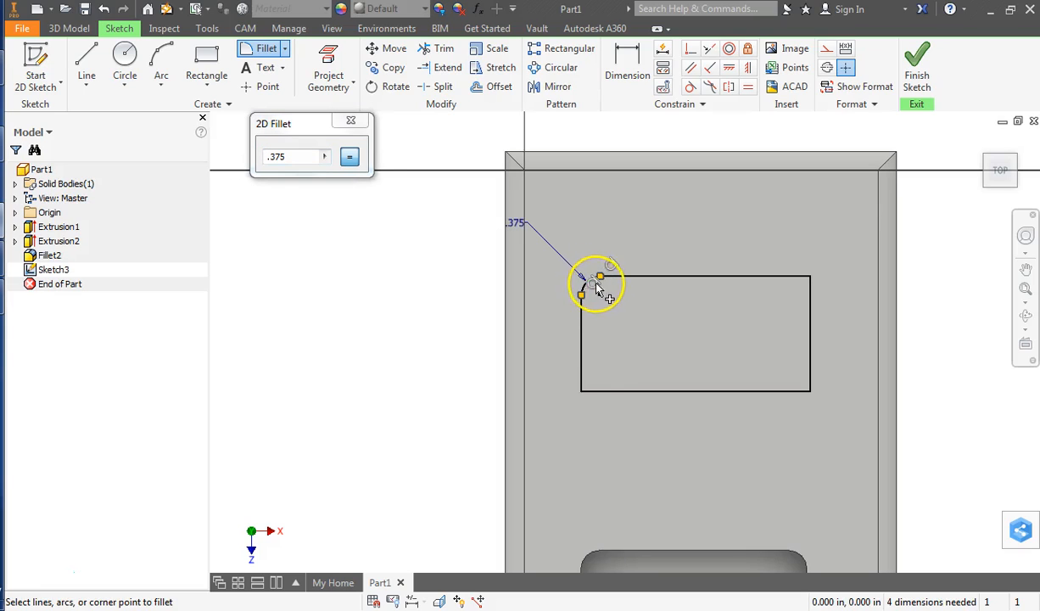
left_click(586, 391)
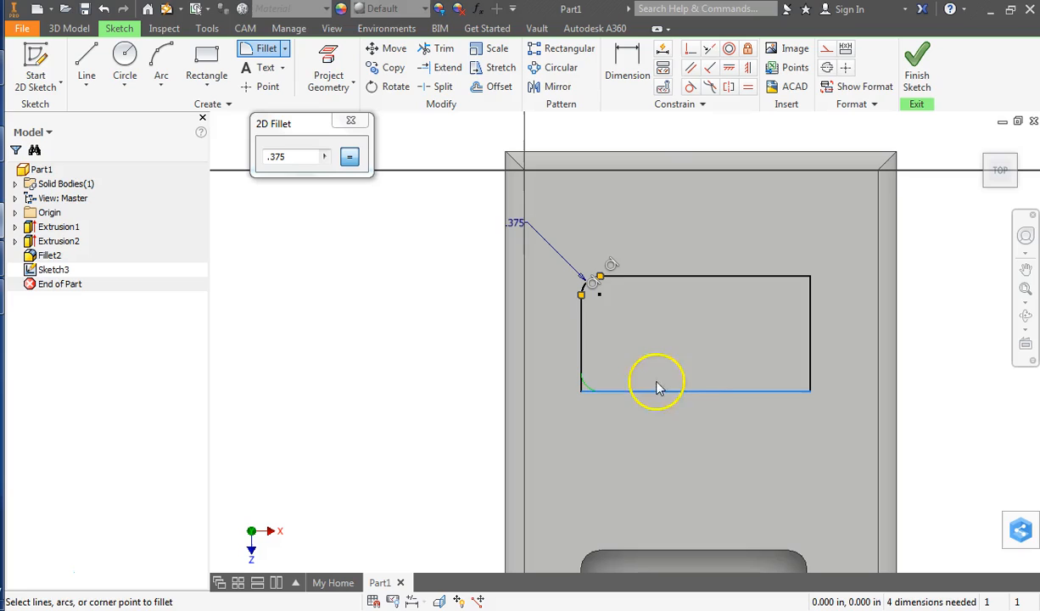
left_click(582, 390)
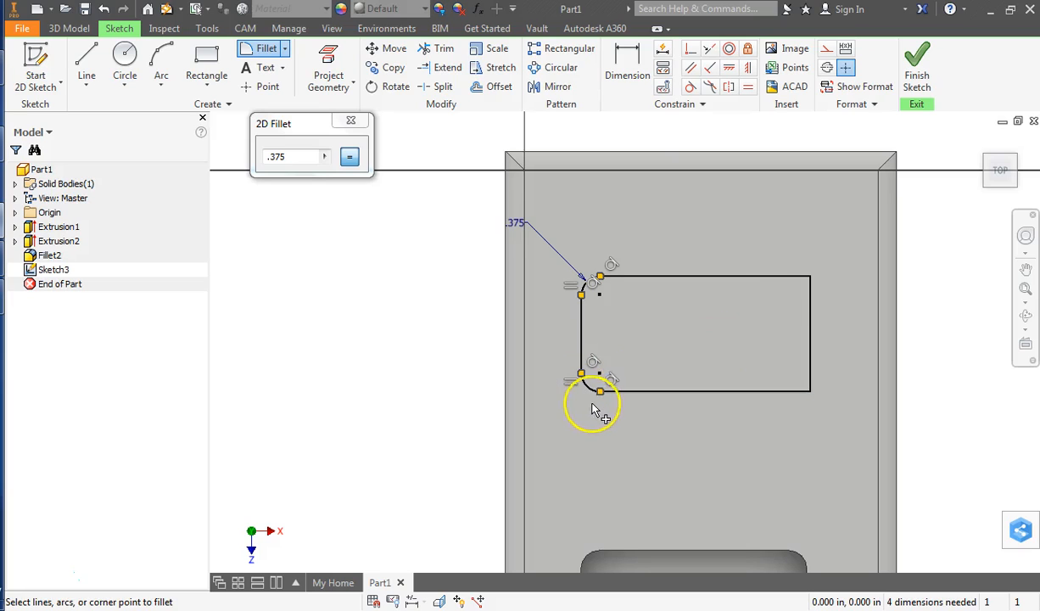
left_click(812, 283)
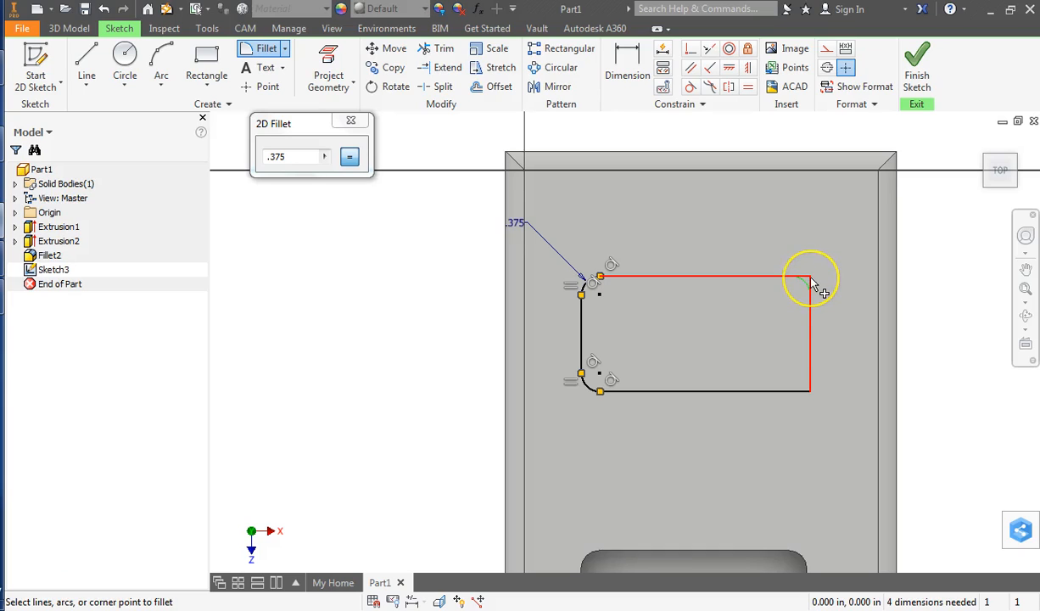
left_click(790, 290)
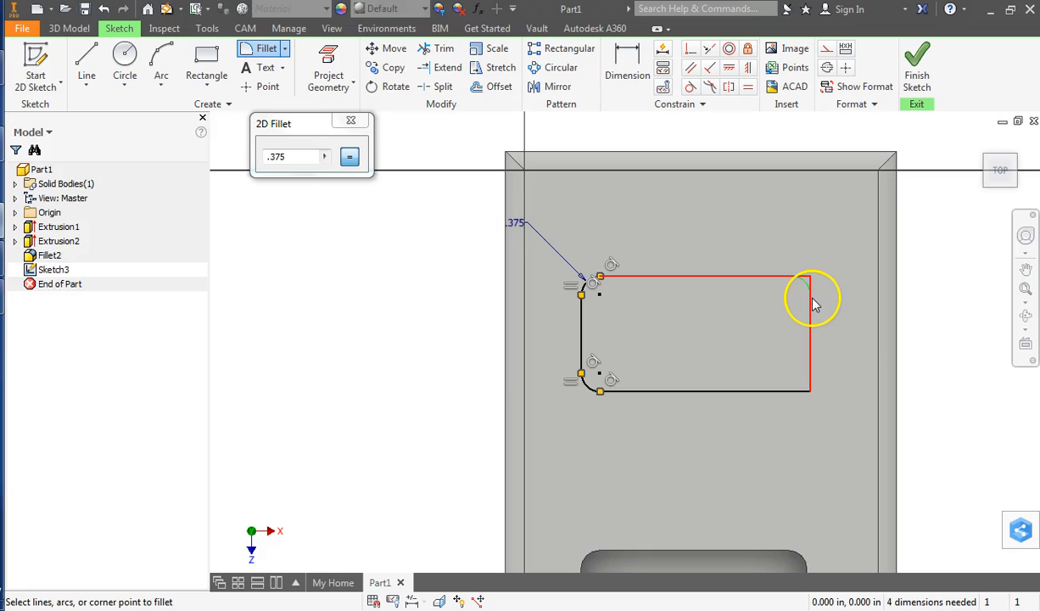
left_click(812, 304)
left_click(811, 374)
left_click(789, 391)
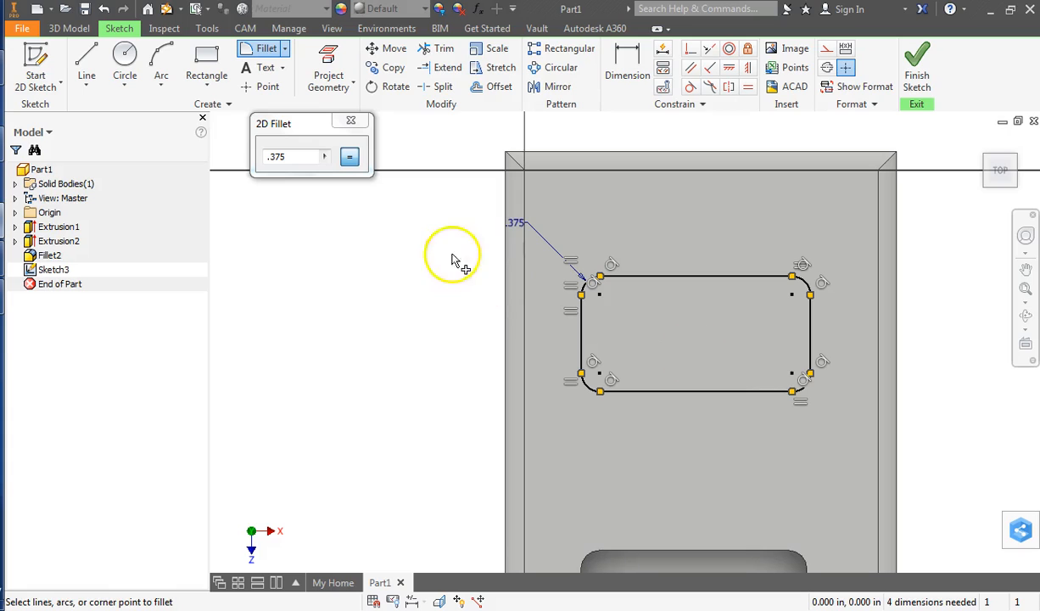
left_click(351, 120)
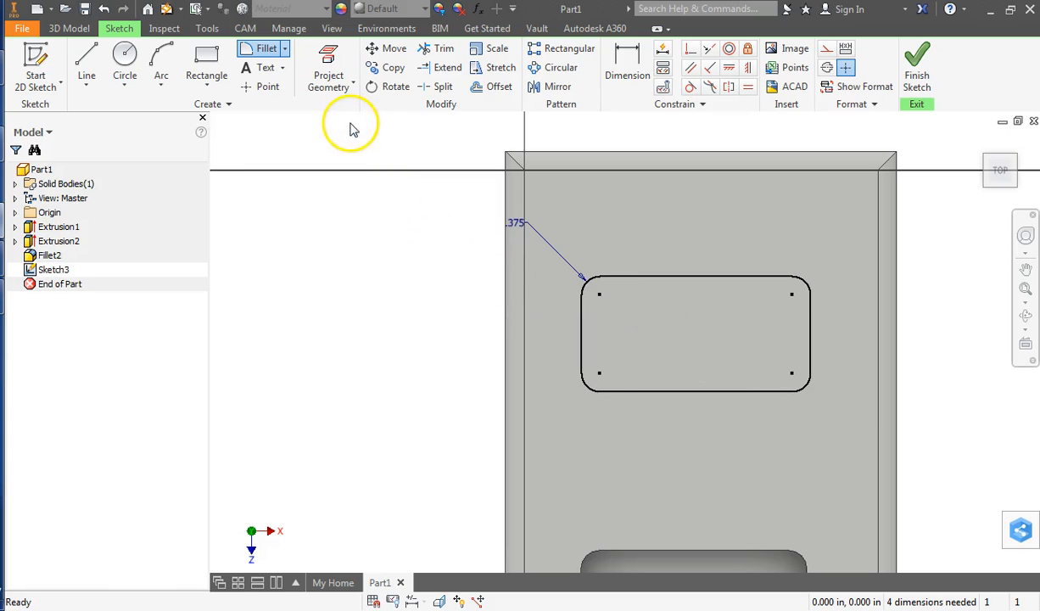
left_click(925, 80)
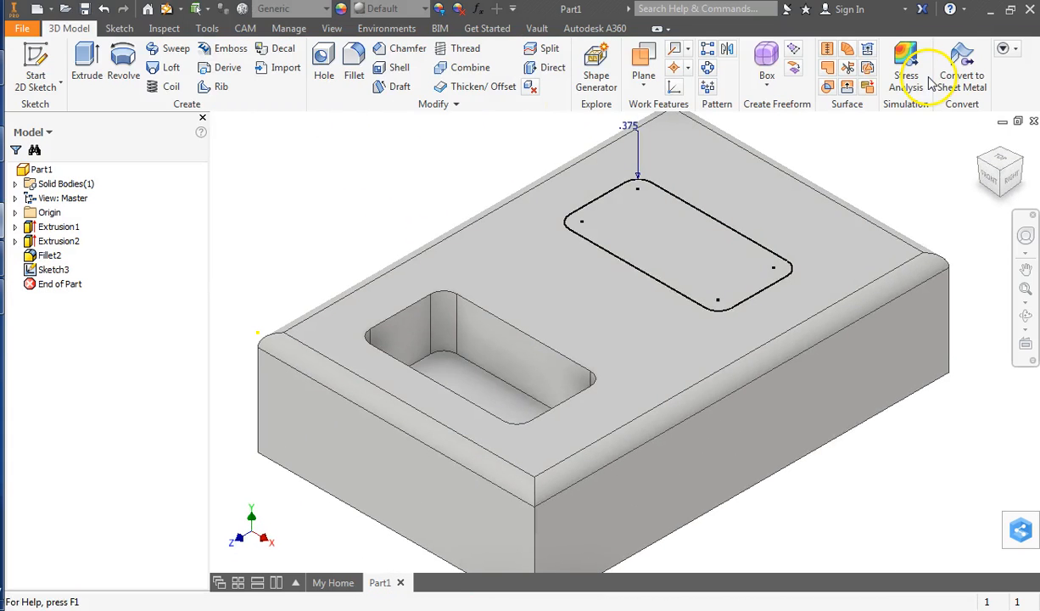
Extrude the rounded rectangle as a cut 1.5 in deep down into the block.
left_click(88, 59)
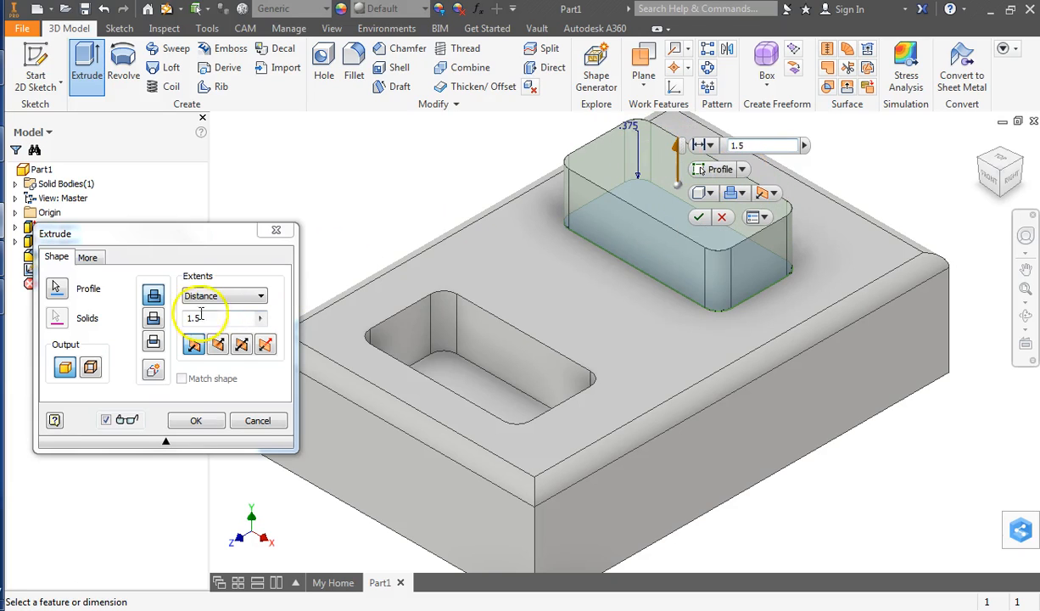
left_click(154, 319)
left_click(218, 343)
left_click(218, 346)
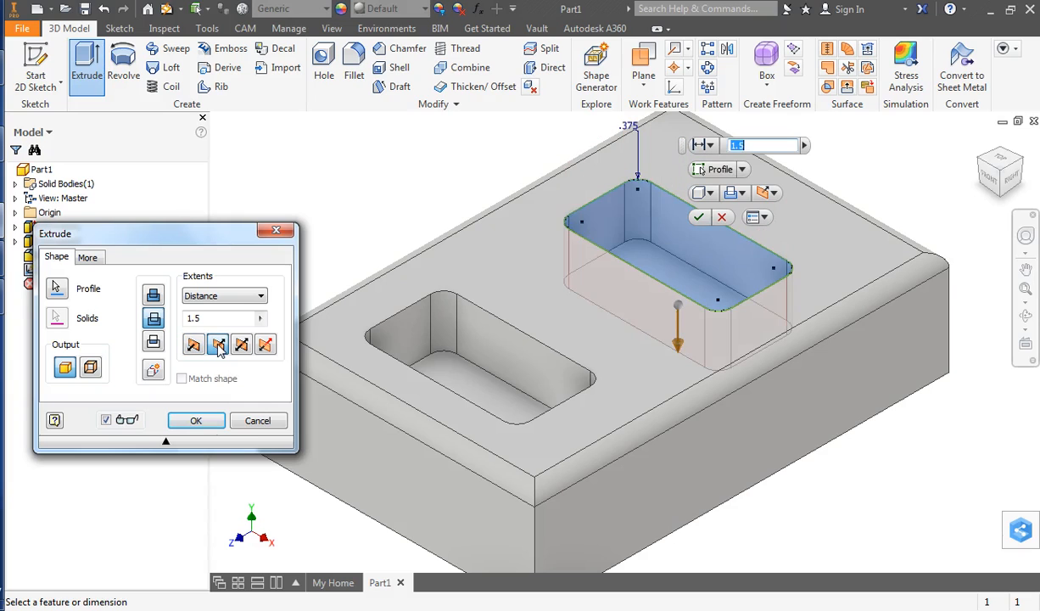
left_click(204, 420)
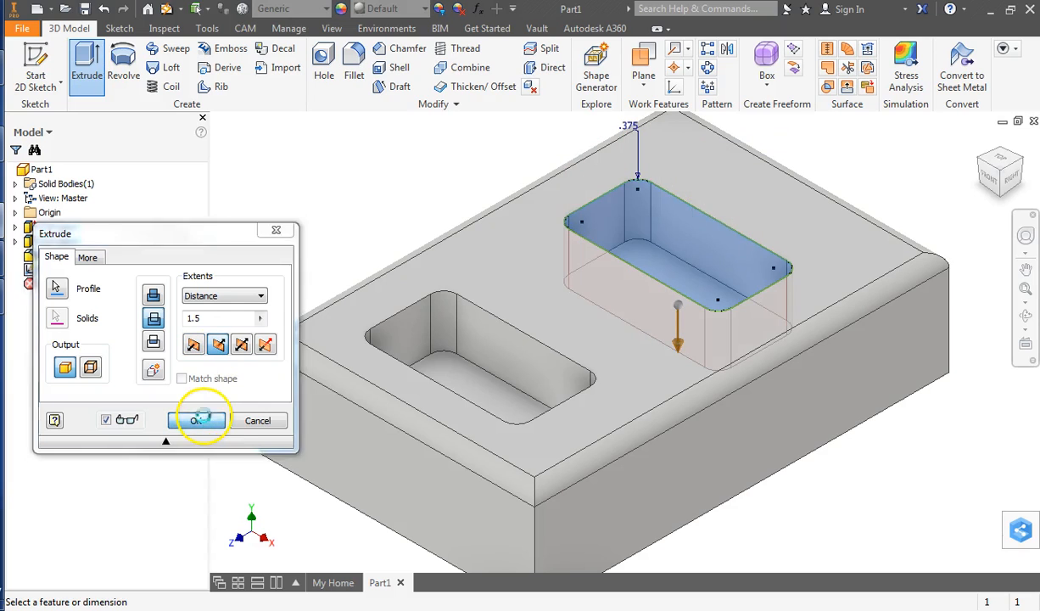